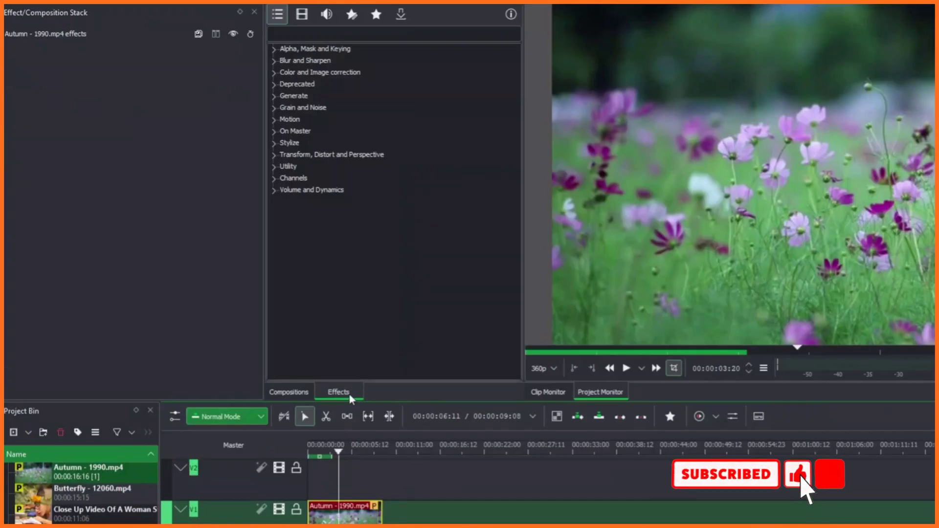
# Apply Stylize > Charcoal to the Autumn clip, preview it, and return the playhead to 00:00:02:20
pyautogui.doubleClick(292, 143)
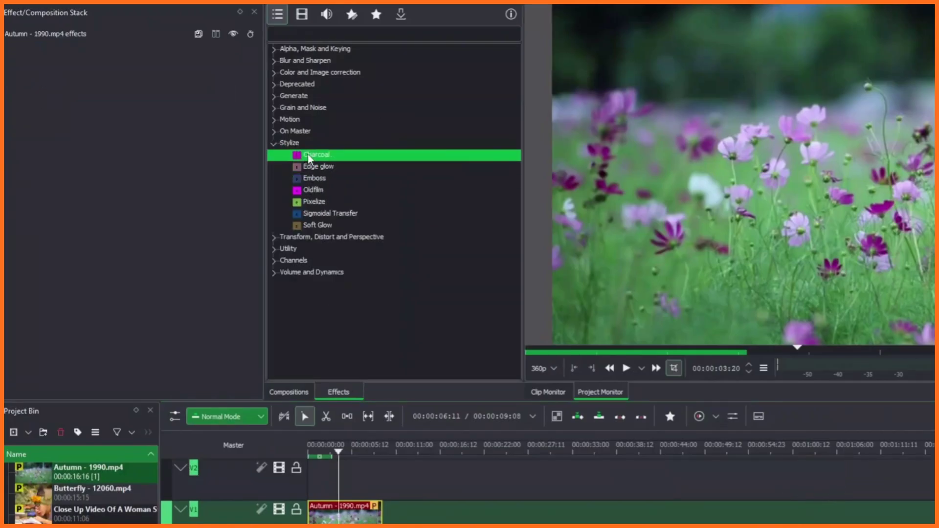
pyautogui.moveTo(307, 154)
pyautogui.mouseDown()
pyautogui.moveTo(344, 481)
pyautogui.moveTo(337, 513)
pyautogui.mouseUp()
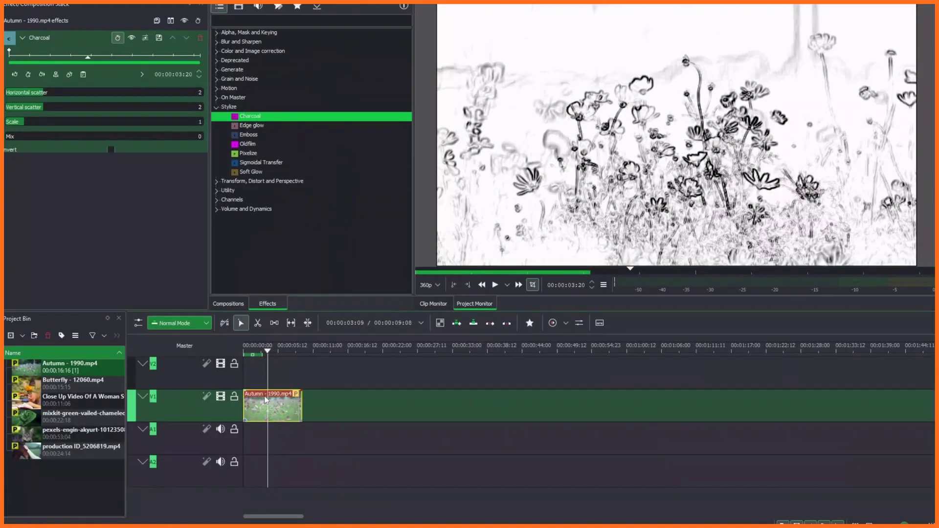
pyautogui.click(601, 194)
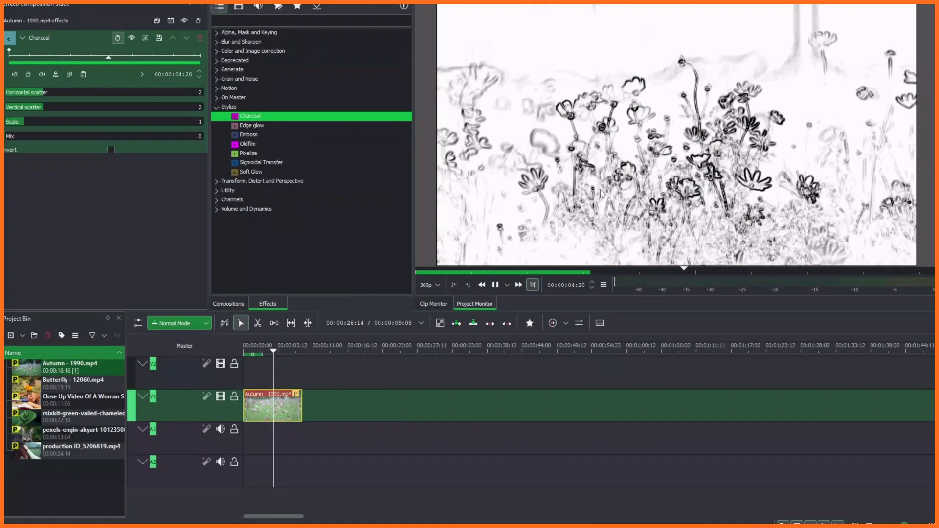
pyautogui.click(601, 194)
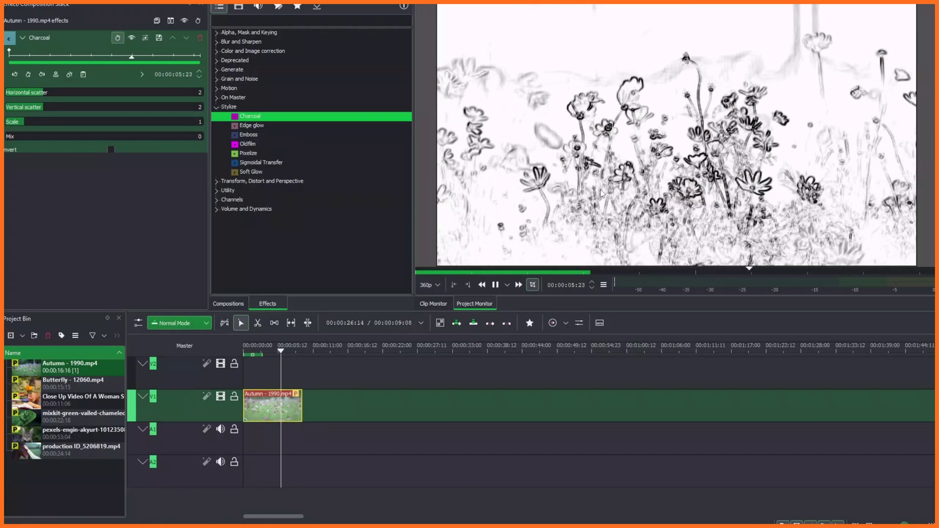
pyautogui.click(601, 194)
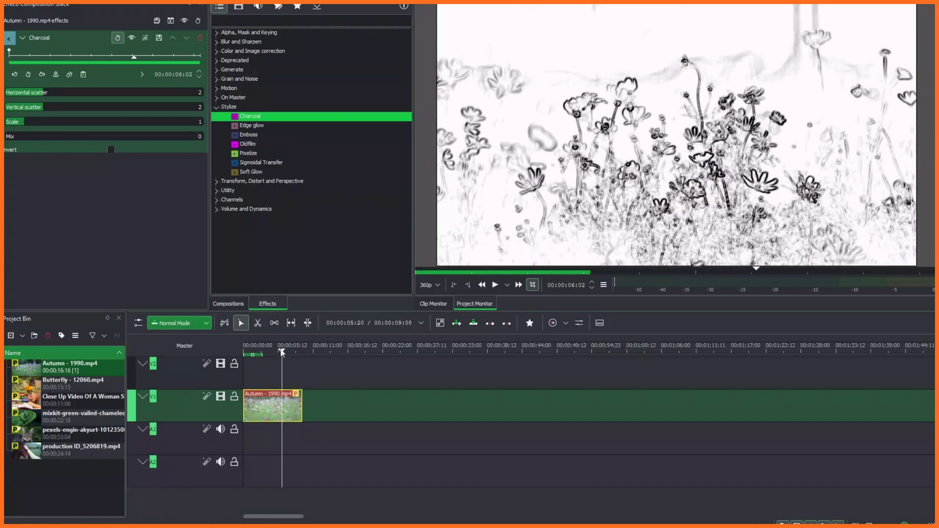
pyautogui.moveTo(282, 351); pyautogui.dragTo(261, 351)
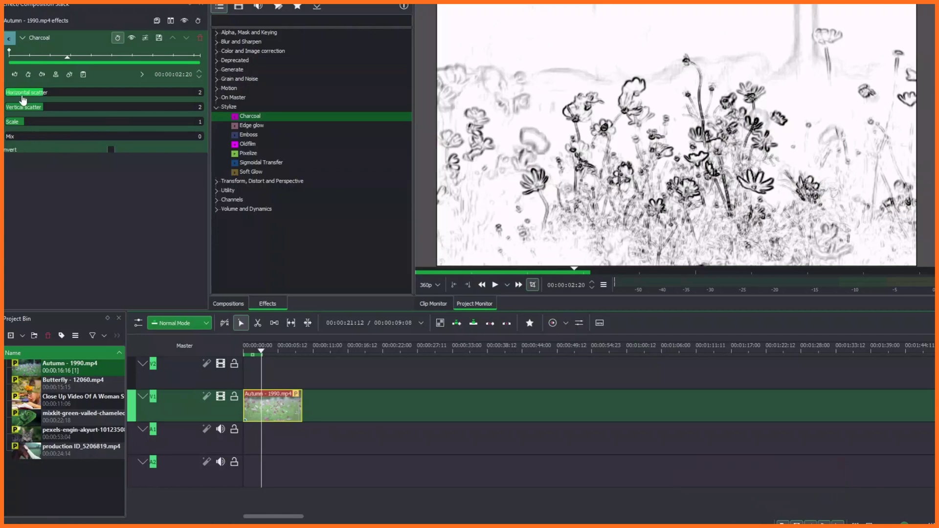
# Bring both Charcoal scatter sliders down to 0 and enter 2 for Scale
pyautogui.click(171, 98)
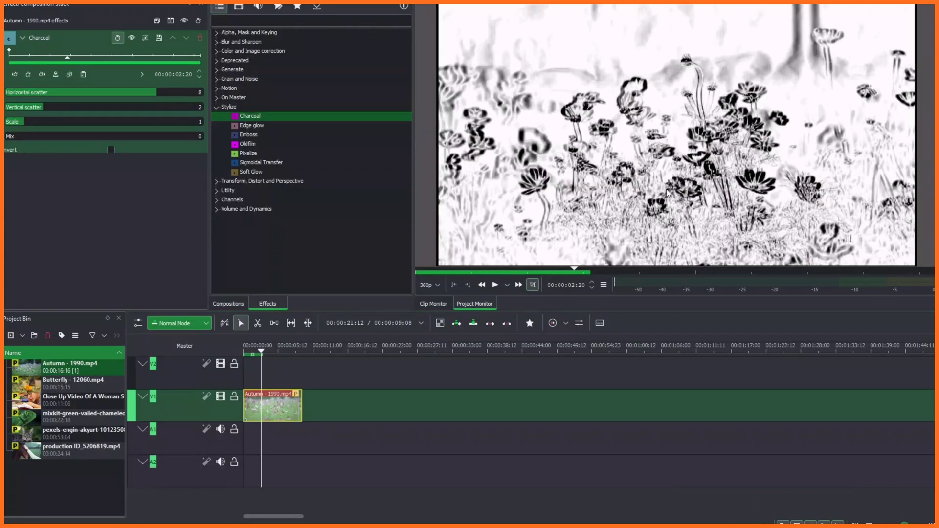
pyautogui.moveTo(66, 93); pyautogui.dragTo(9, 93)
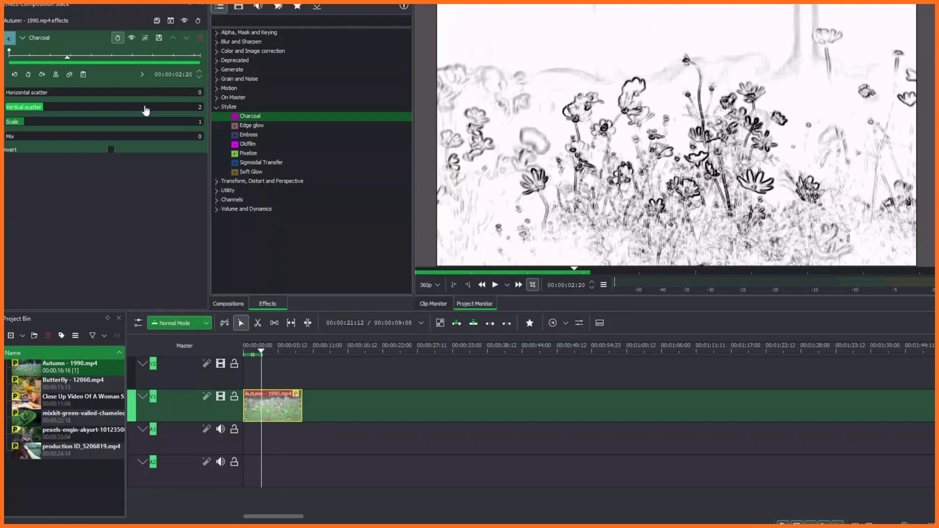
pyautogui.click(173, 110)
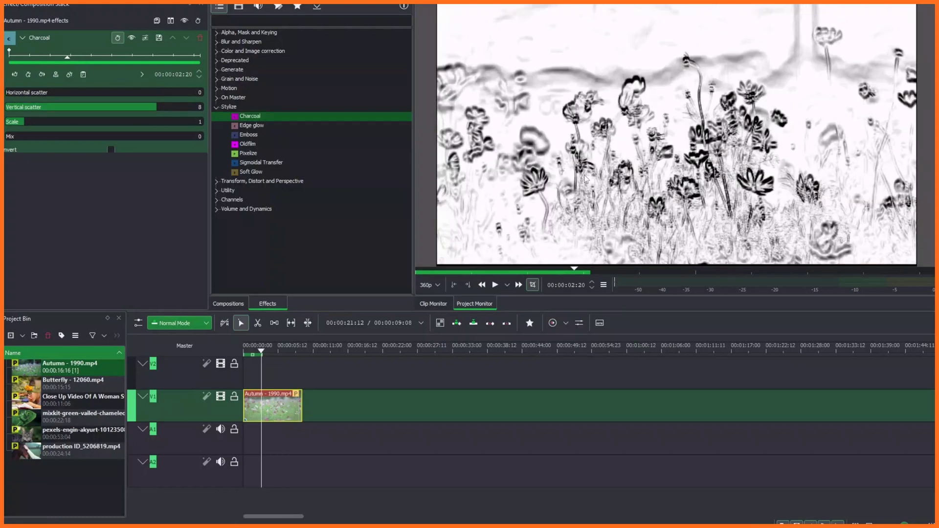
pyautogui.click(13, 109)
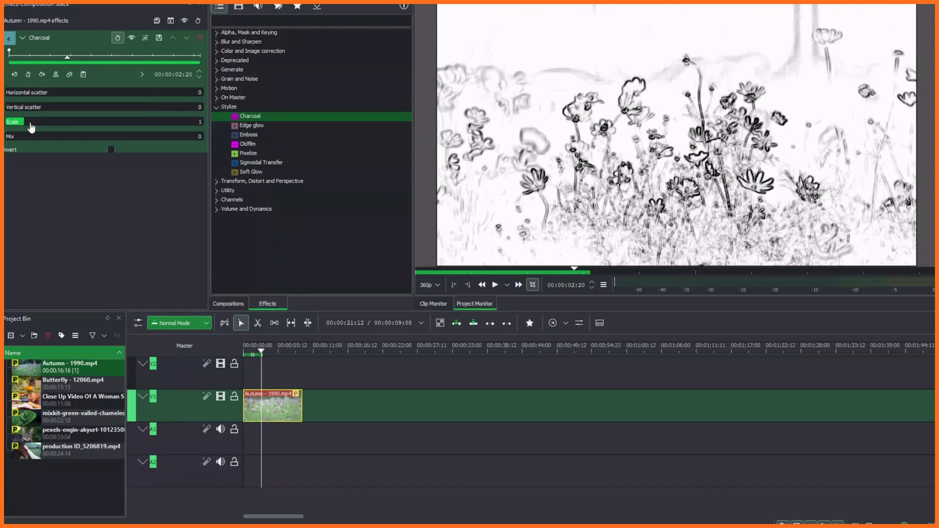
pyautogui.click(49, 125)
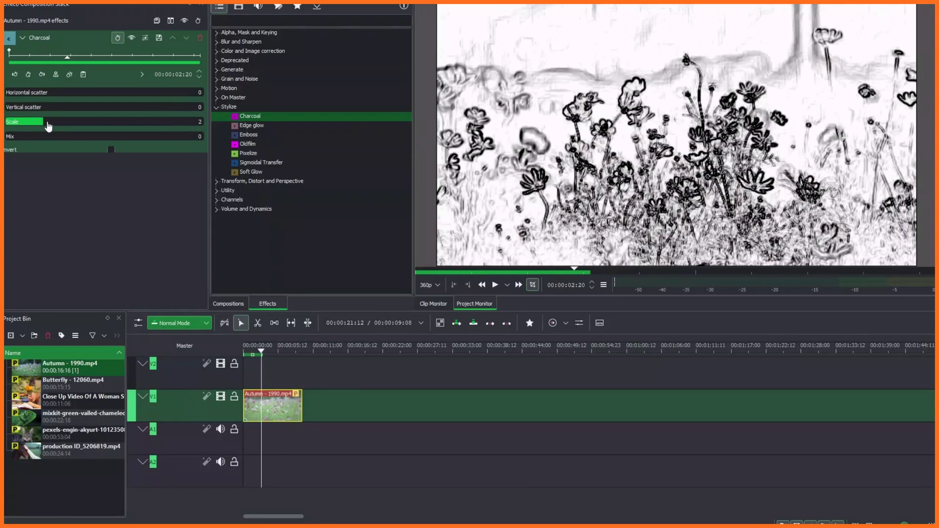
pyautogui.moveTo(49, 126); pyautogui.dragTo(149, 121)
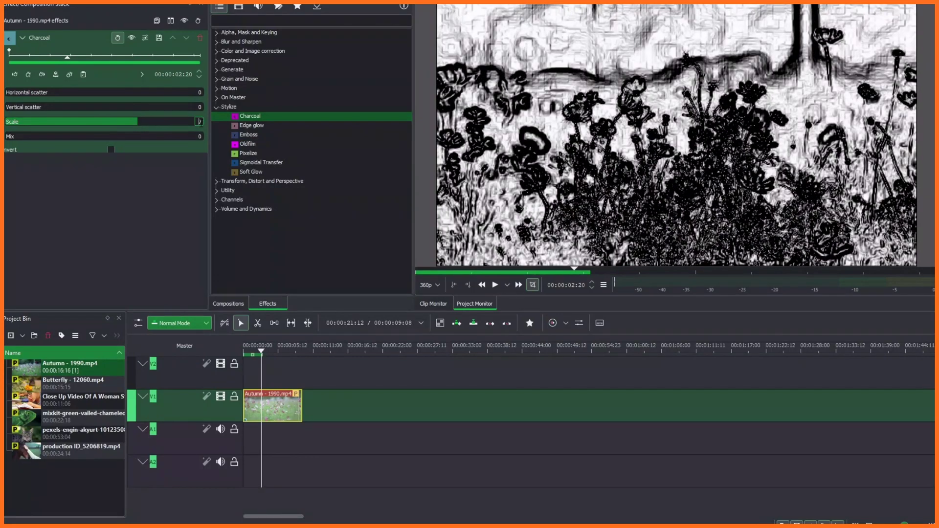
pyautogui.write('2')
pyautogui.press('Return')
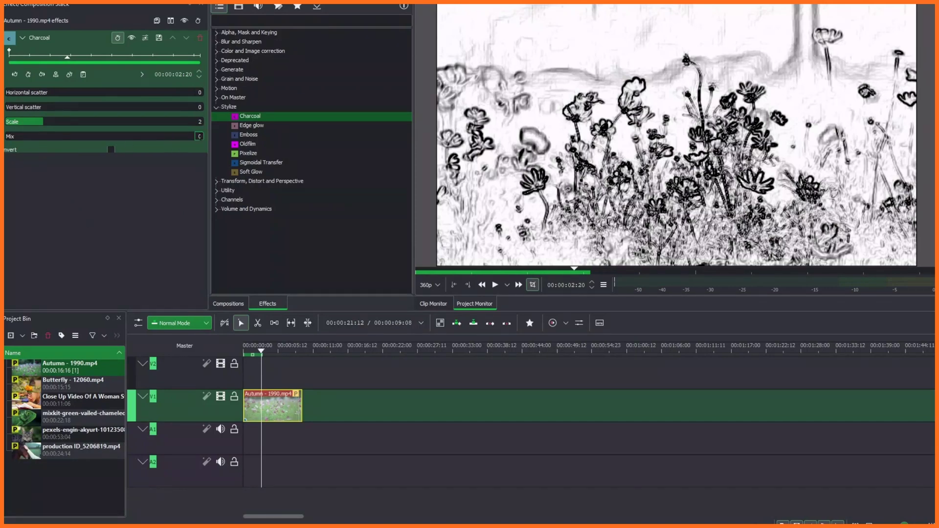
# Give Charcoal a Mix of 2 with Invert checked, preview the outlines, and collapse its panel
pyautogui.write('2')
pyautogui.press('Return')
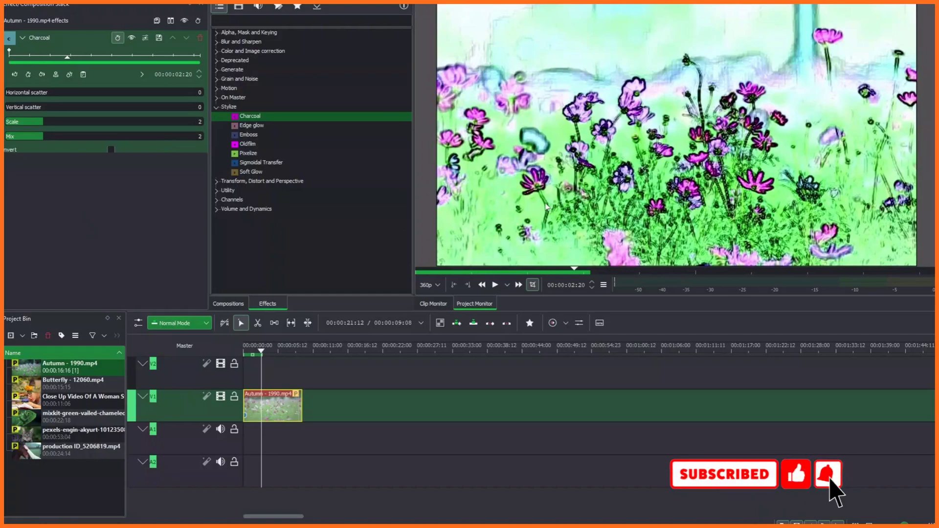
pyautogui.press('space')
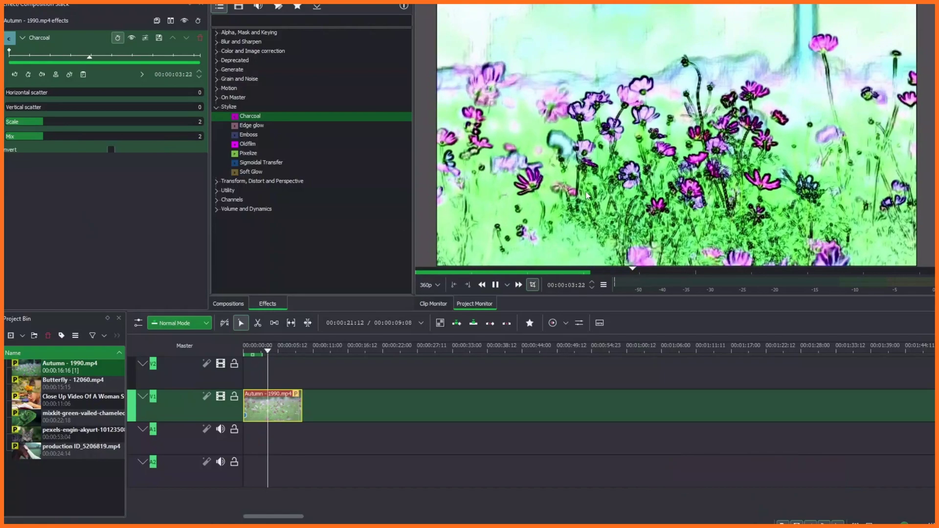
pyautogui.press('space')
pyautogui.click(87, 55)
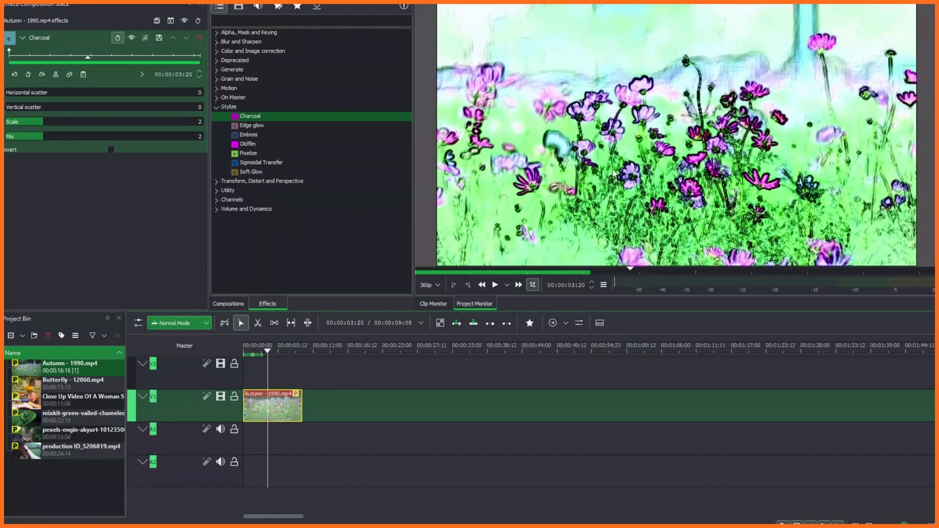
pyautogui.click(7, 138)
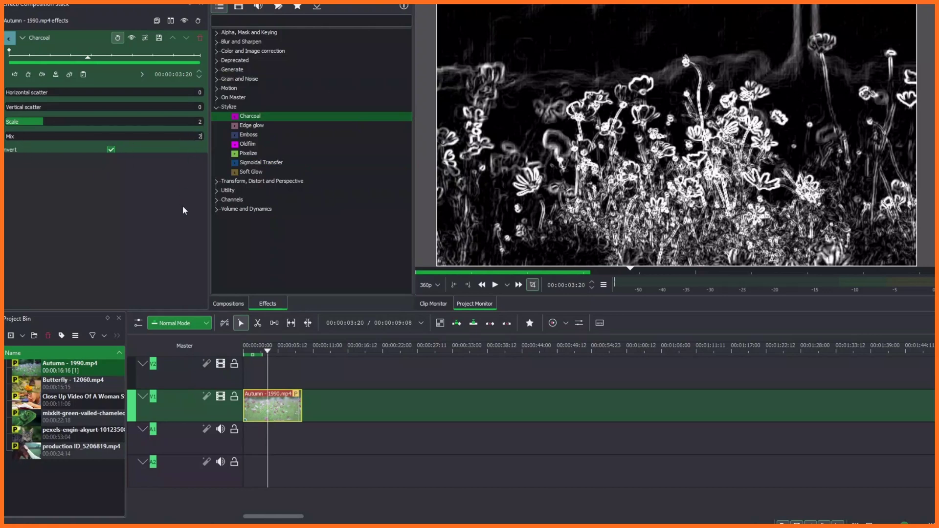
pyautogui.press('Return')
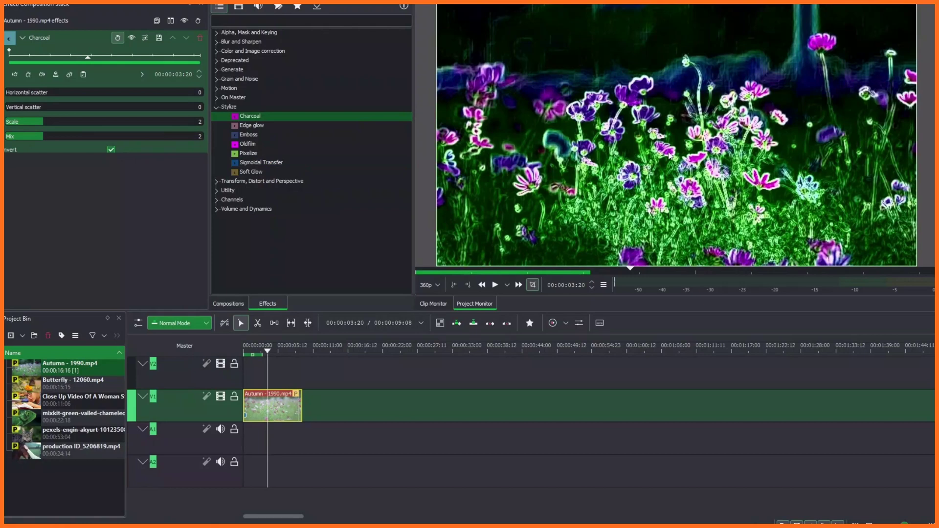
pyautogui.click(23, 38)
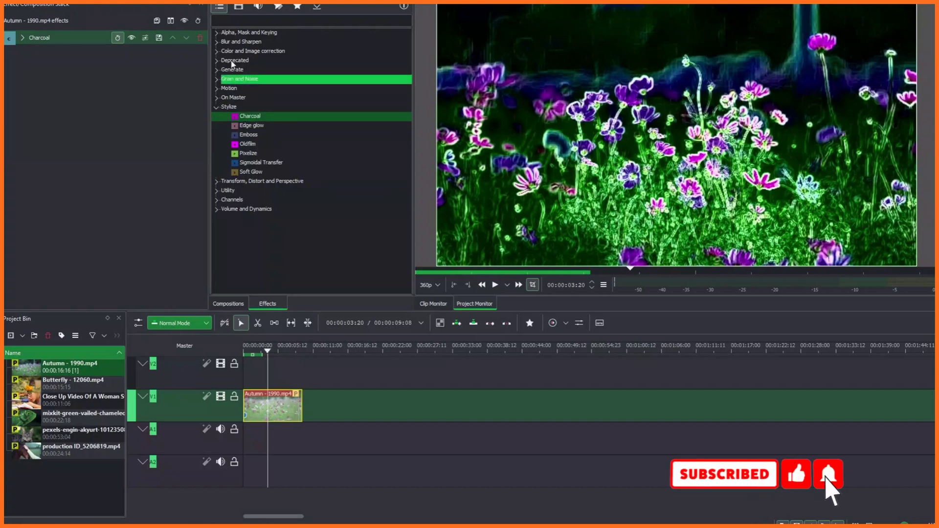
# Drop Stylize > Glow from the full effects list onto the Autumn clip, after Charcoal
pyautogui.click(237, 7)
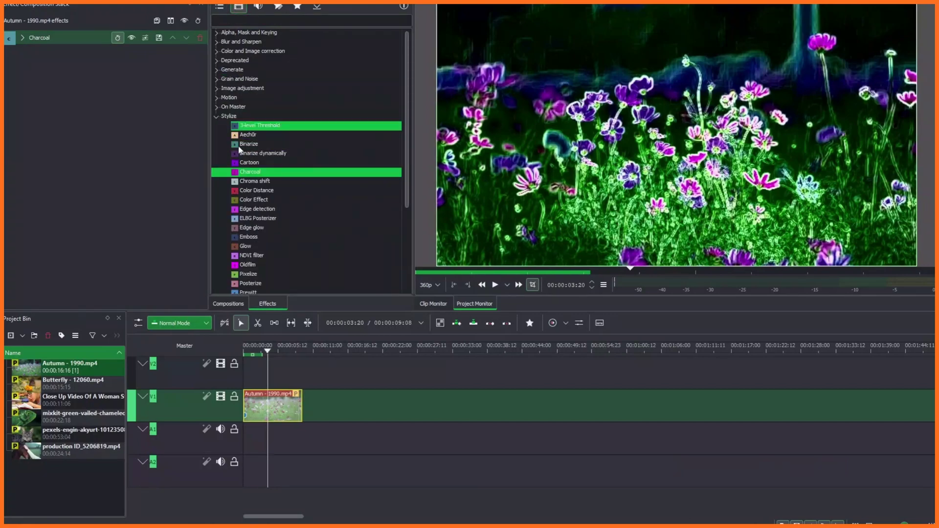
pyautogui.moveTo(244, 246); pyautogui.dragTo(276, 407)
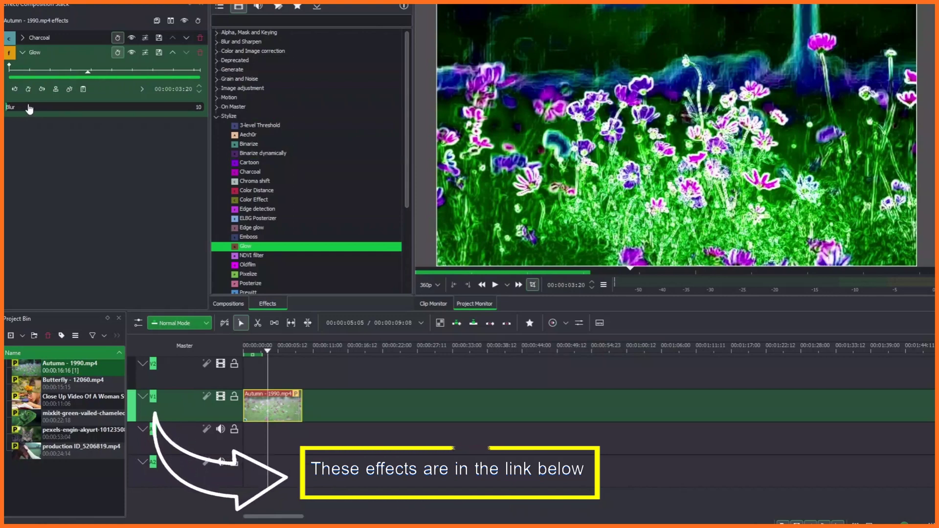
pyautogui.click(22, 53)
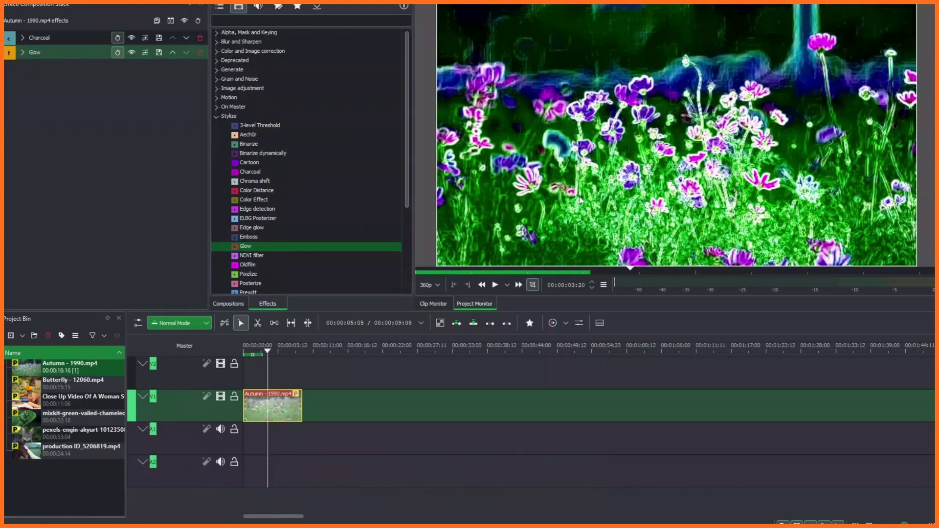
pyautogui.click(228, 116)
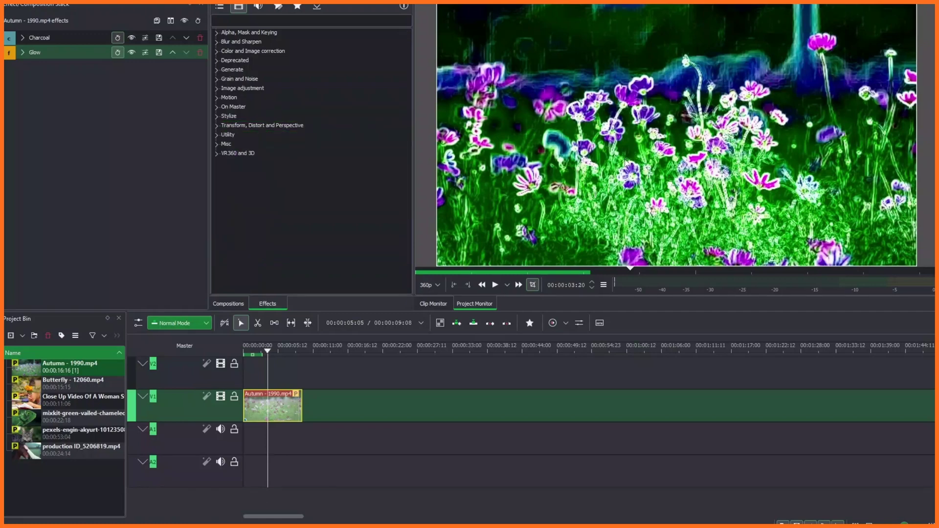
# Drag RGB adjustment from Color and Image correction into the Autumn clip's effect stack
pyautogui.click(255, 90)
pyautogui.click(252, 52)
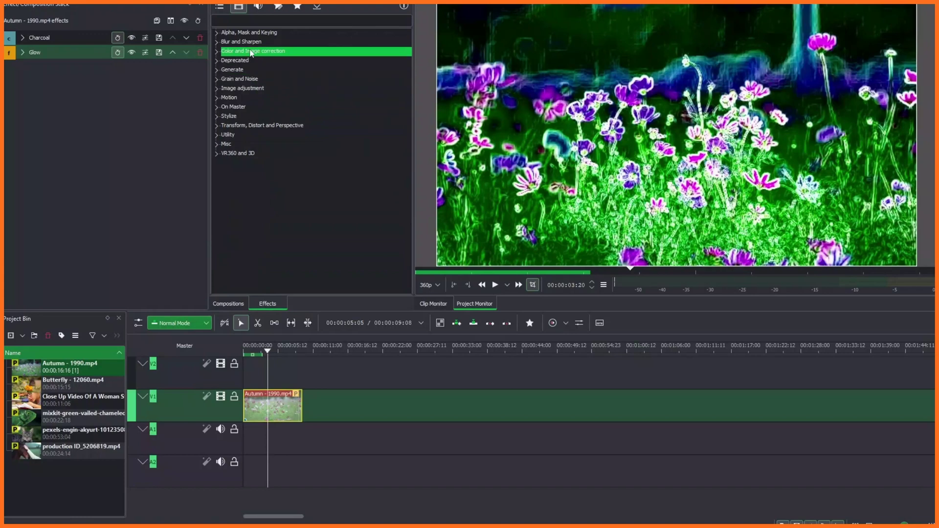
pyautogui.doubleClick(252, 52)
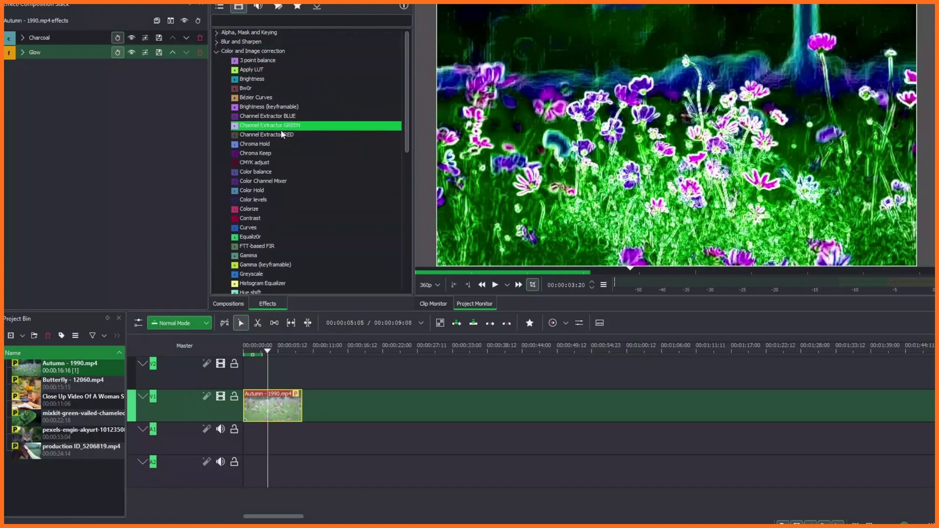
pyautogui.scroll(-3, 283, 130)
pyautogui.scroll(-2, 282, 133)
pyautogui.scroll(-1, 282, 134)
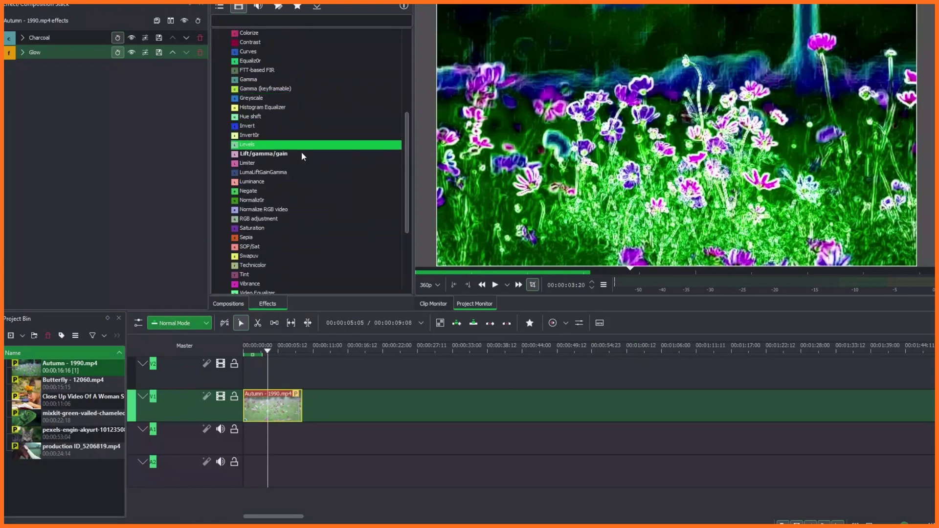
pyautogui.click(258, 219)
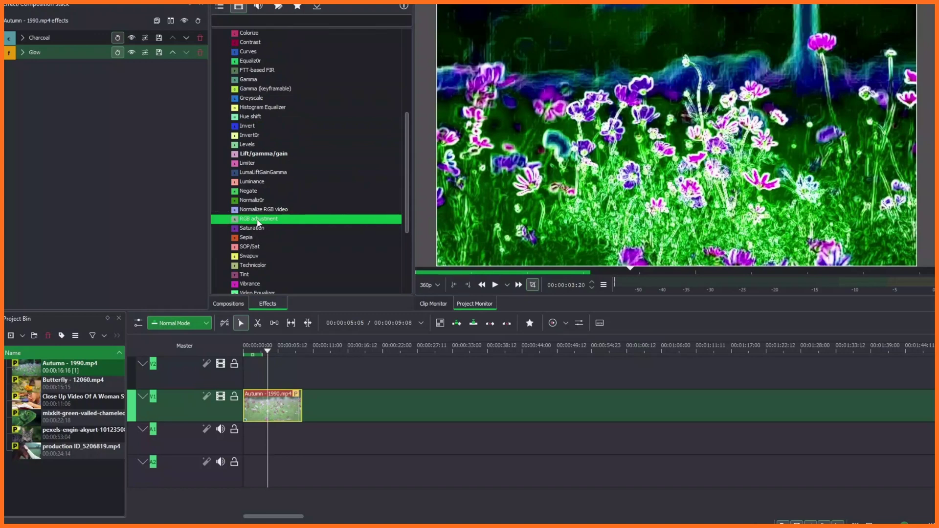
pyautogui.moveTo(258, 223); pyautogui.dragTo(86, 144)
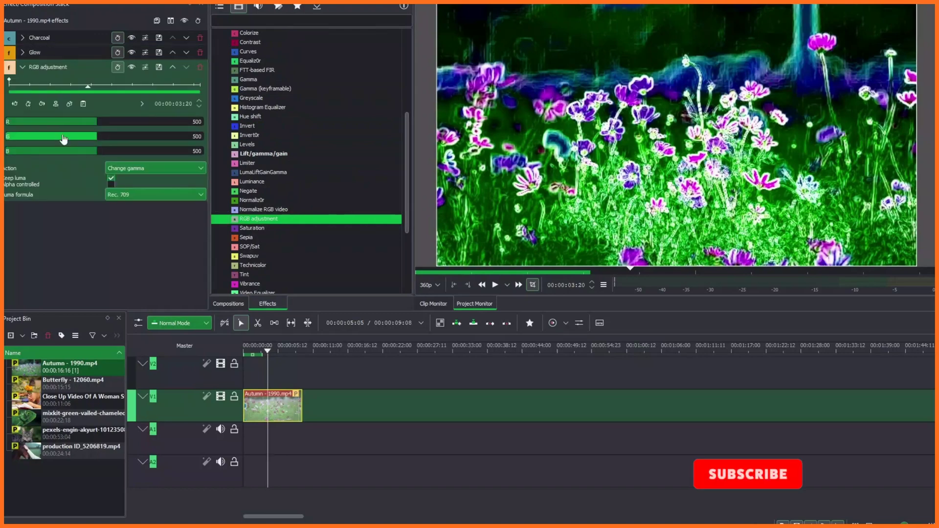
# Set RGB adjustment green to 247 and blue to 127, then play the preview
pyautogui.click(22, 152)
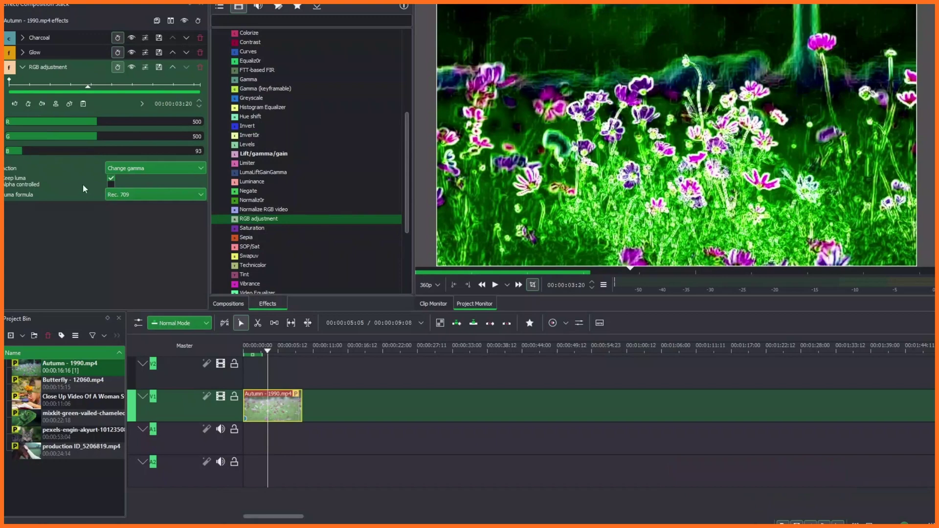
pyautogui.click(28, 151)
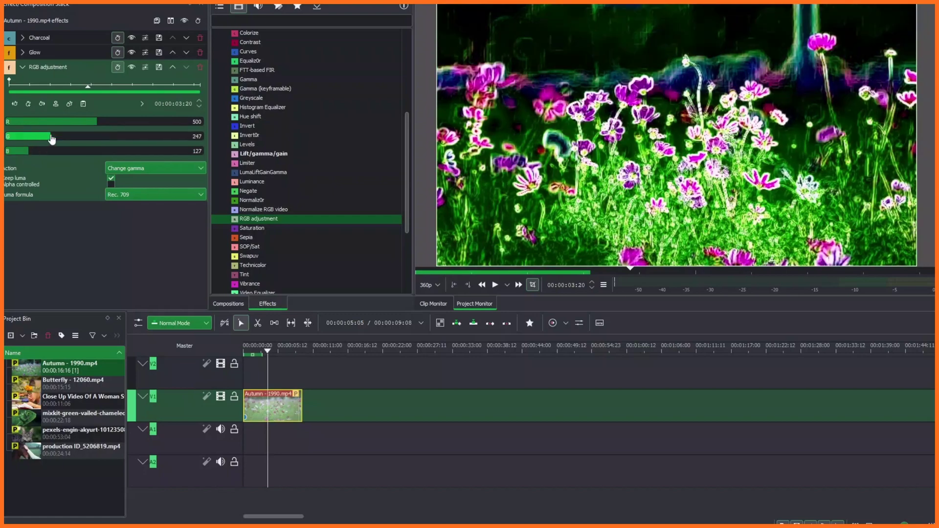
pyautogui.click(704, 158)
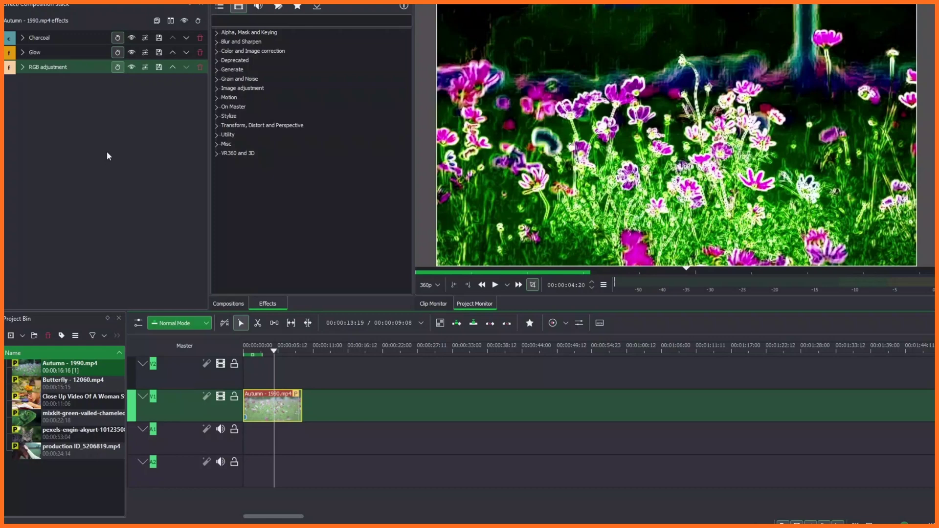
# Save the three-effect stack as the custom effect 'Chacoal Effect Glow'
pyautogui.click(157, 20)
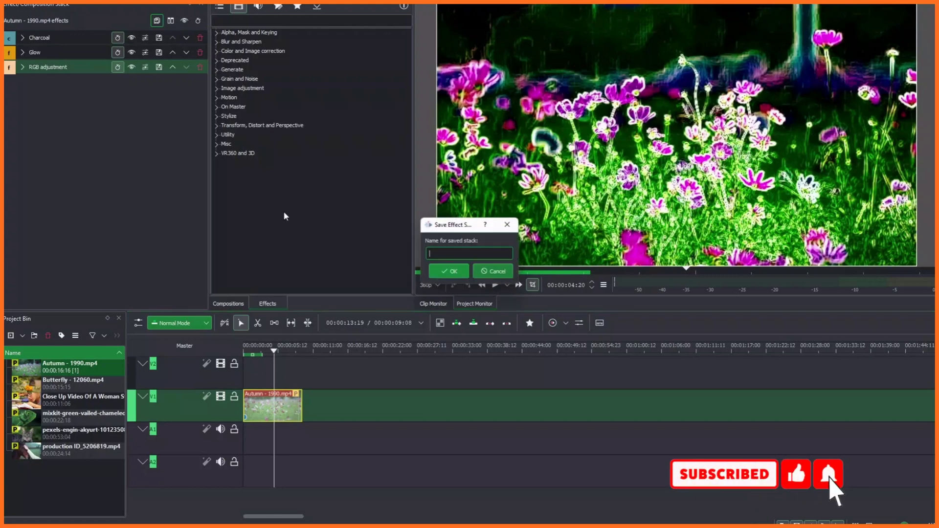
pyautogui.write('Chacoal Effect Glow')
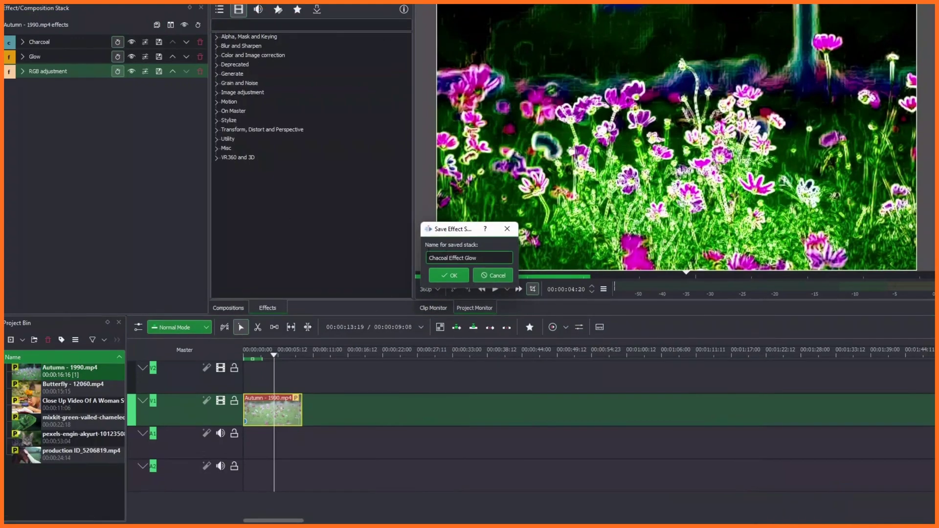
pyautogui.click(452, 275)
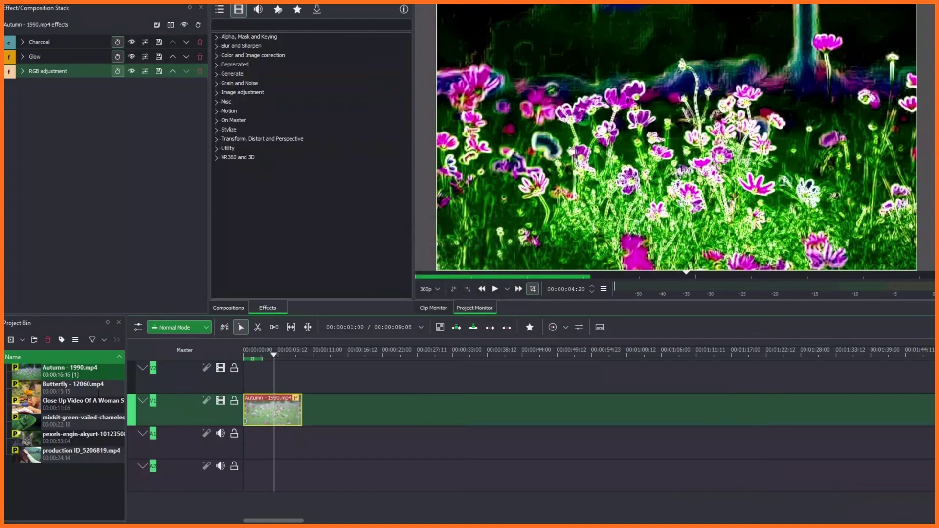
pyautogui.click(81, 404)
# Place the Close Up studying clip after Autumn on V1 and apply the custom Chacoal Effect Glow
pyautogui.moveTo(80, 404); pyautogui.dragTo(337, 411)
pyautogui.click(338, 413)
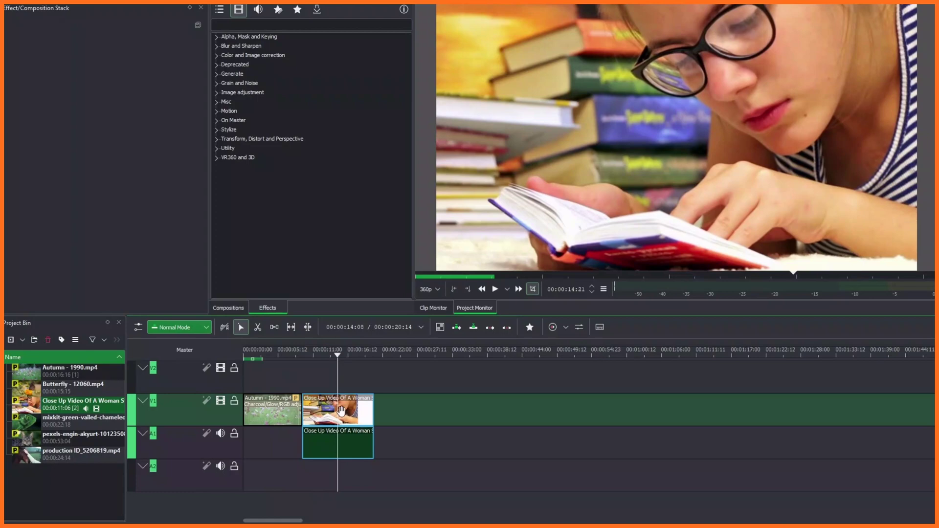
pyautogui.click(277, 11)
pyautogui.click(229, 38)
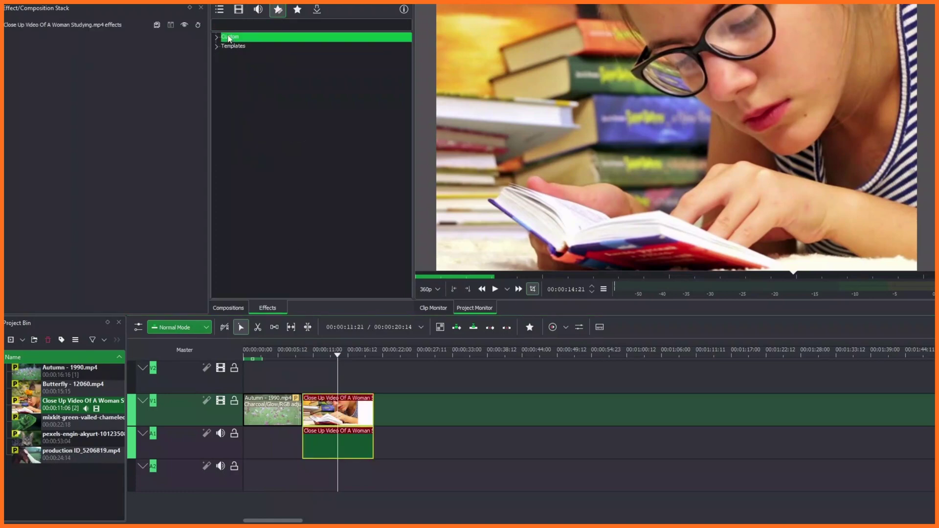
pyautogui.doubleClick(228, 40)
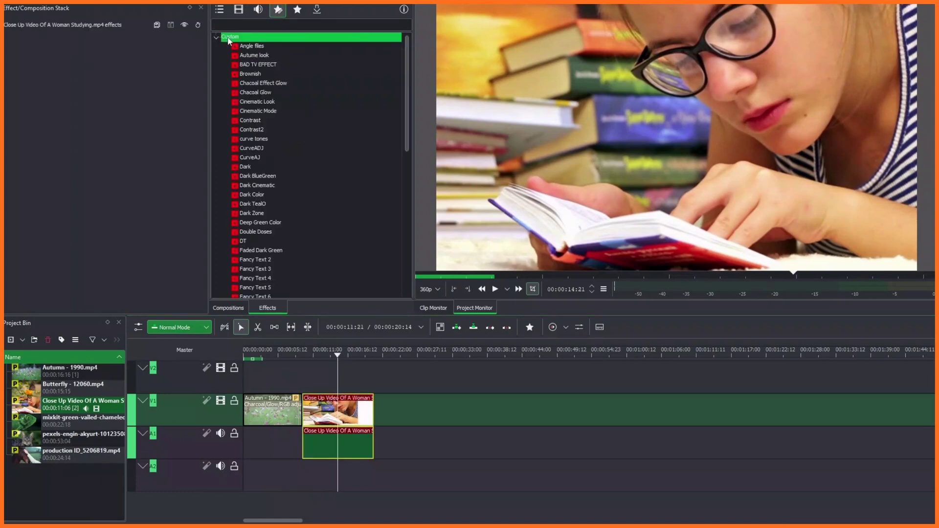
pyautogui.click(282, 84)
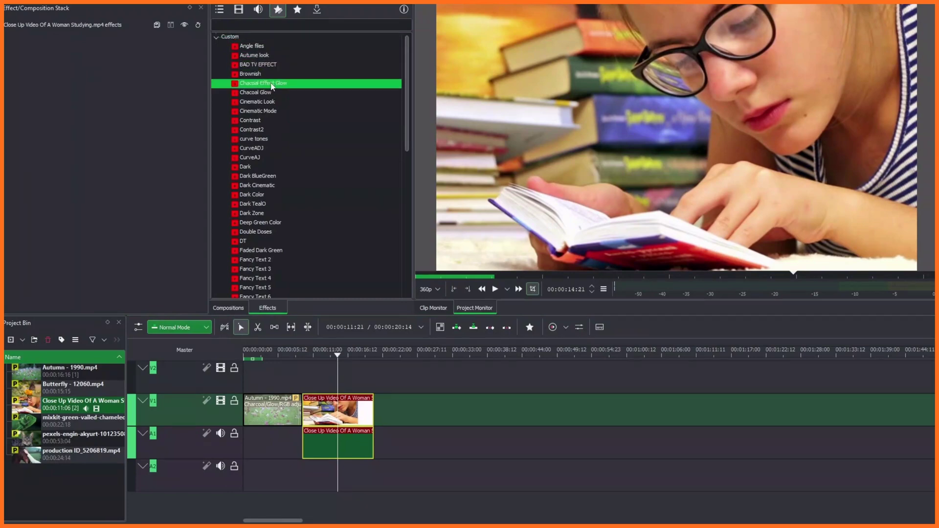
pyautogui.moveTo(272, 86); pyautogui.dragTo(343, 415)
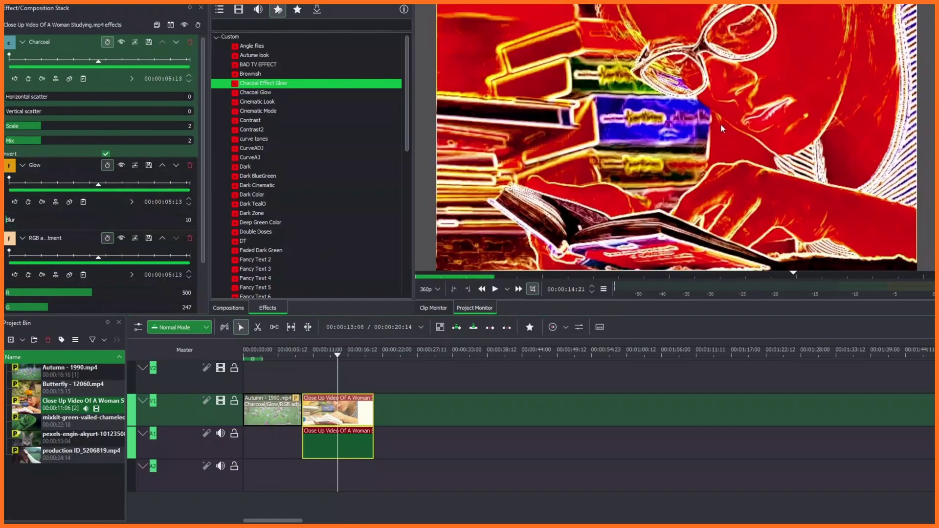
# Toggle the studying clip's effects off and on to compare, then fold Charcoal and Glow
pyautogui.click(184, 26)
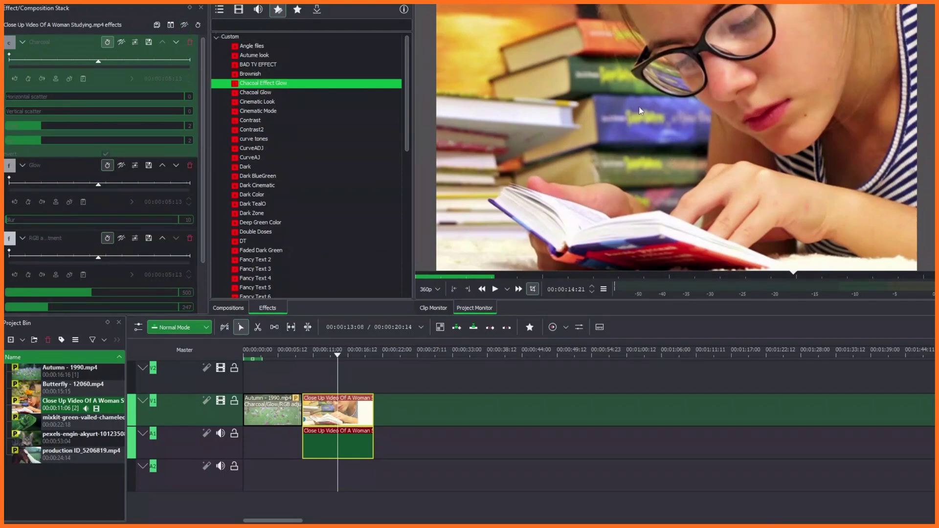
pyautogui.click(184, 25)
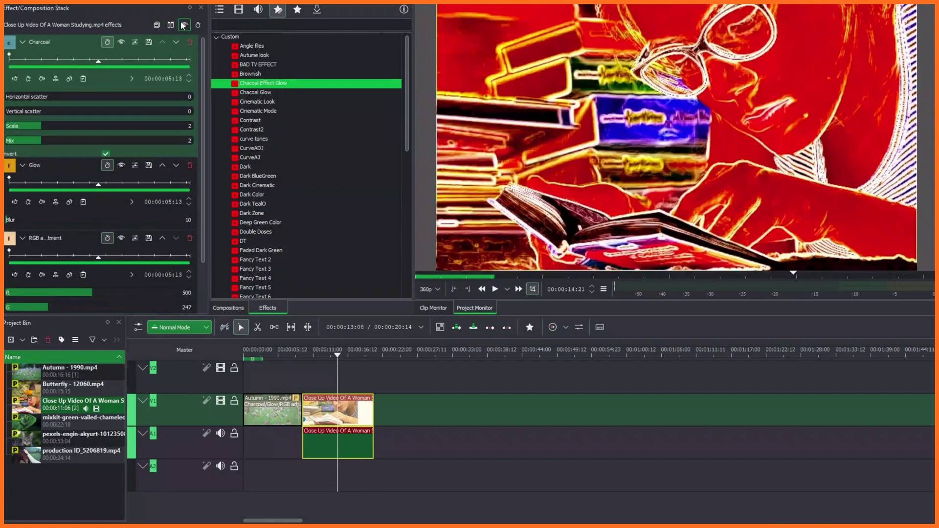
pyautogui.click(22, 42)
pyautogui.click(22, 57)
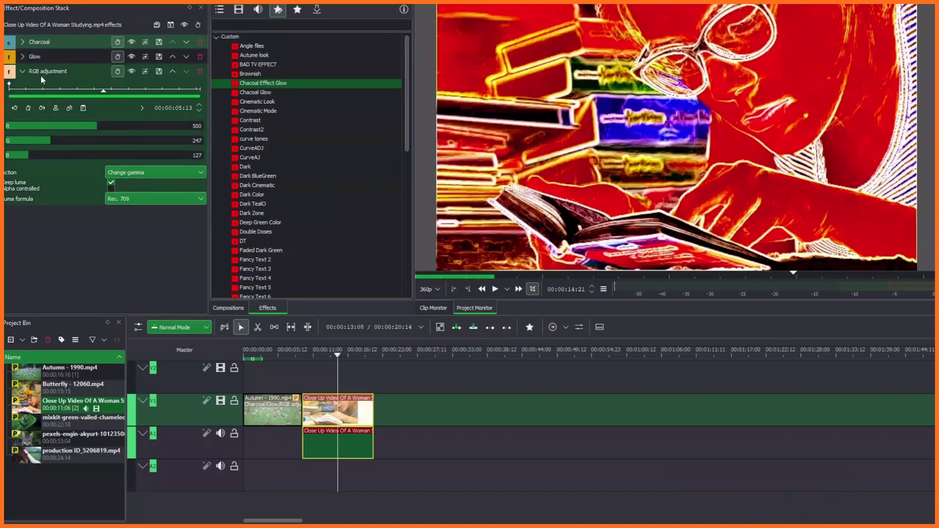
# Set the RGB adjustment to green 375, blue 353 and red 87
pyautogui.click(74, 142)
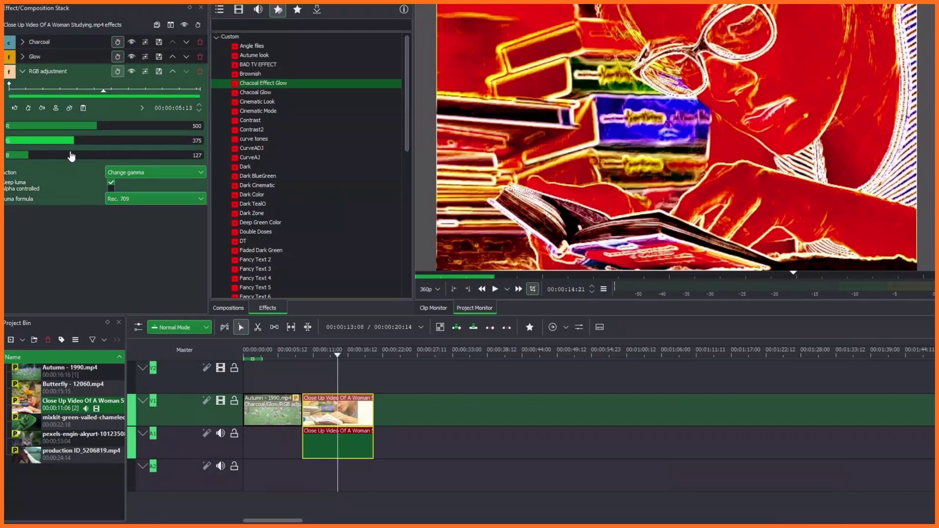
pyautogui.click(71, 156)
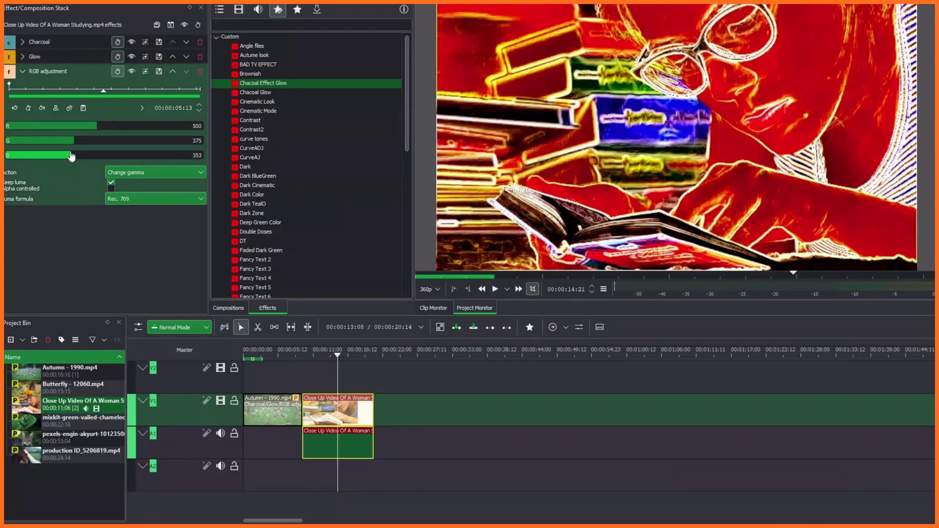
pyautogui.click(22, 131)
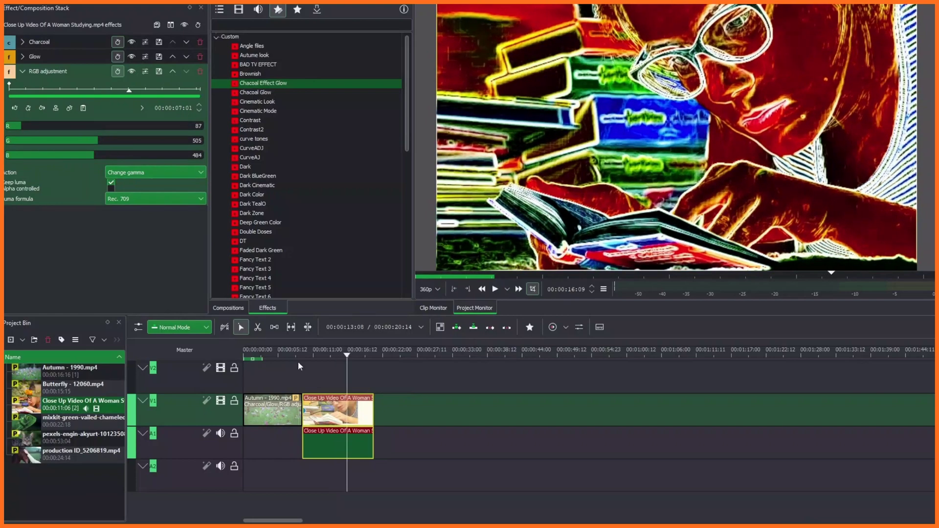
pyautogui.press('space')
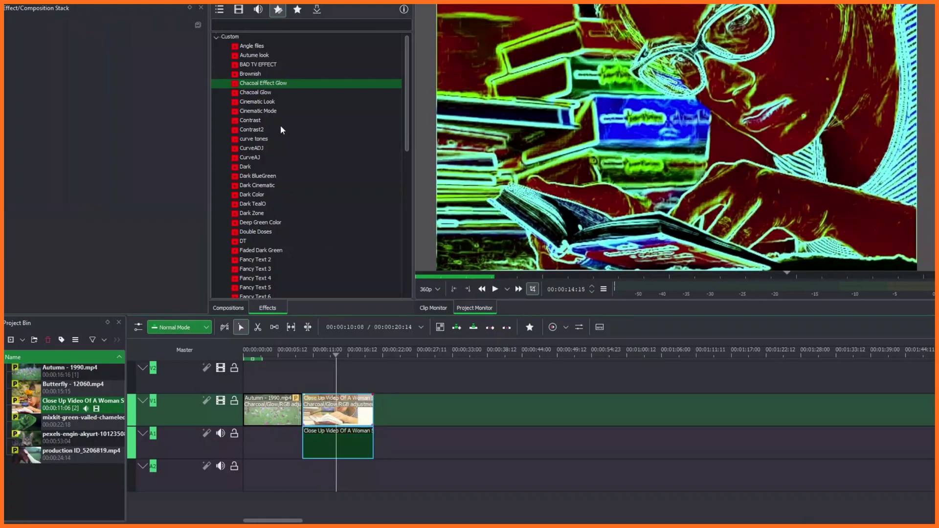
# Drop Chacoal Effect Glow on the studying clip, then add the chameleon clip after it with the same effect
pyautogui.moveTo(266, 84); pyautogui.dragTo(332, 421)
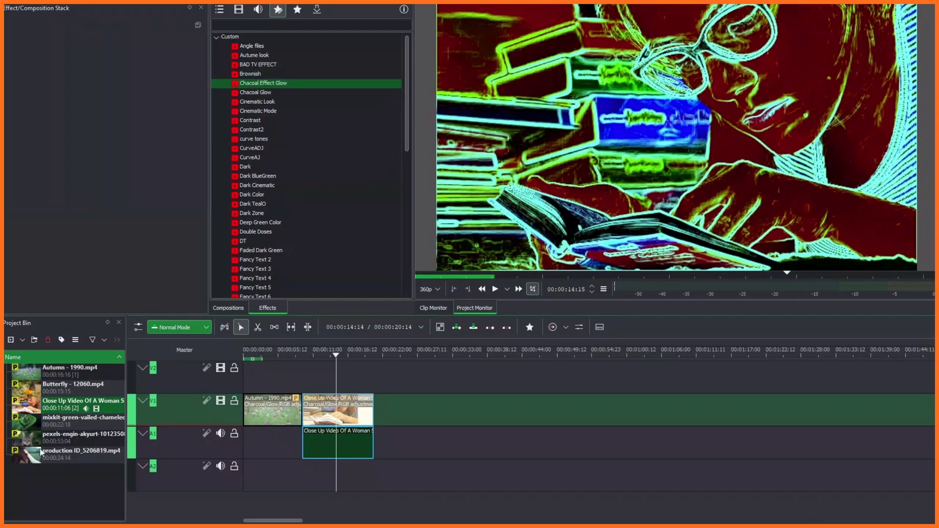
pyautogui.click(52, 422)
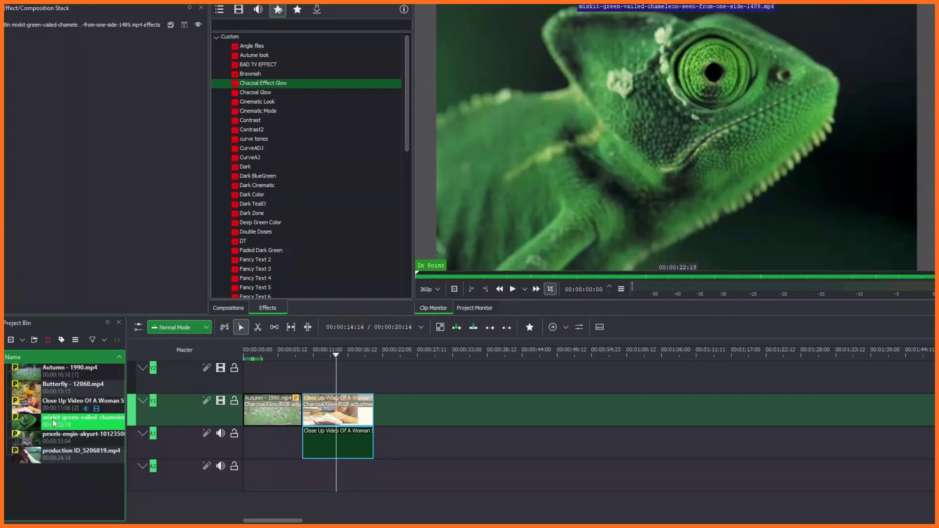
pyautogui.moveTo(53, 422); pyautogui.dragTo(377, 416)
pyautogui.click(264, 88)
pyautogui.moveTo(265, 87); pyautogui.dragTo(413, 403)
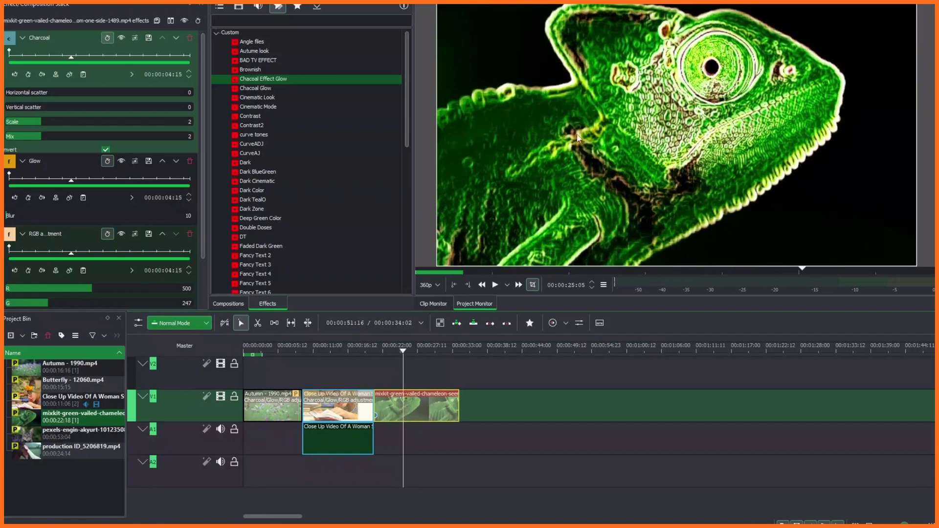
# Collapse Charcoal, set the chameleon clip's RGB adjustment to blue 760 and red 859, and preview playback
pyautogui.click(22, 38)
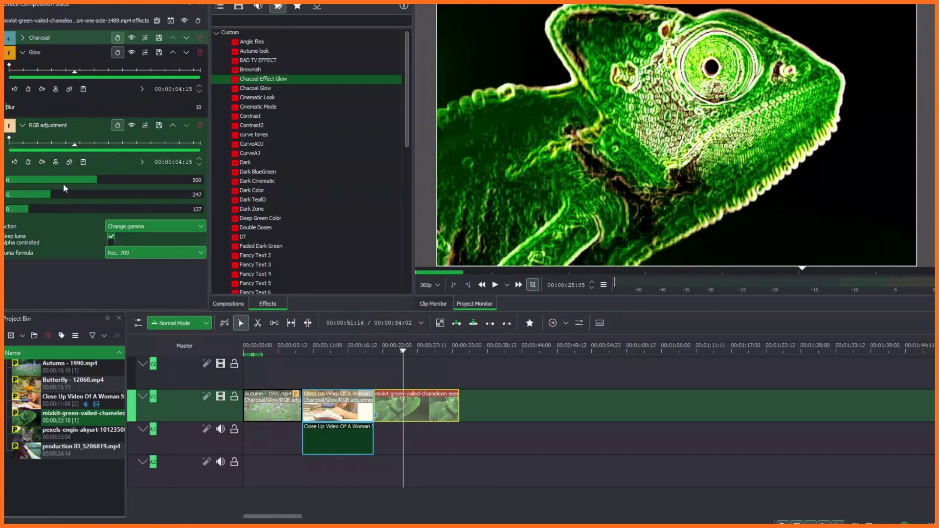
pyautogui.click(144, 210)
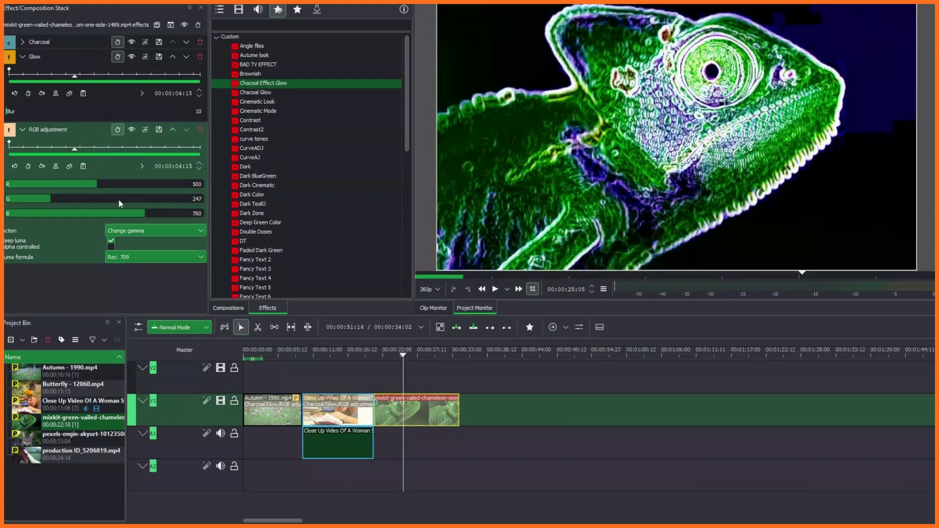
pyautogui.click(163, 185)
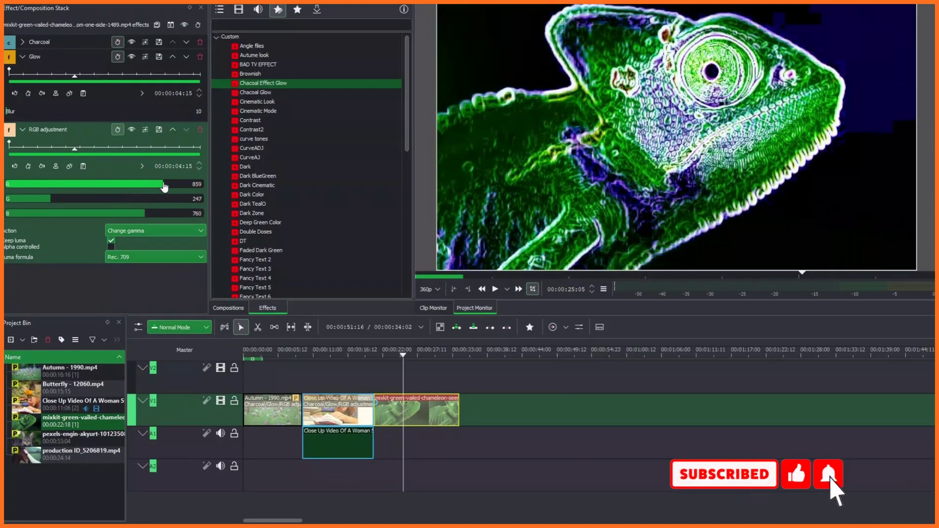
pyautogui.click(614, 143)
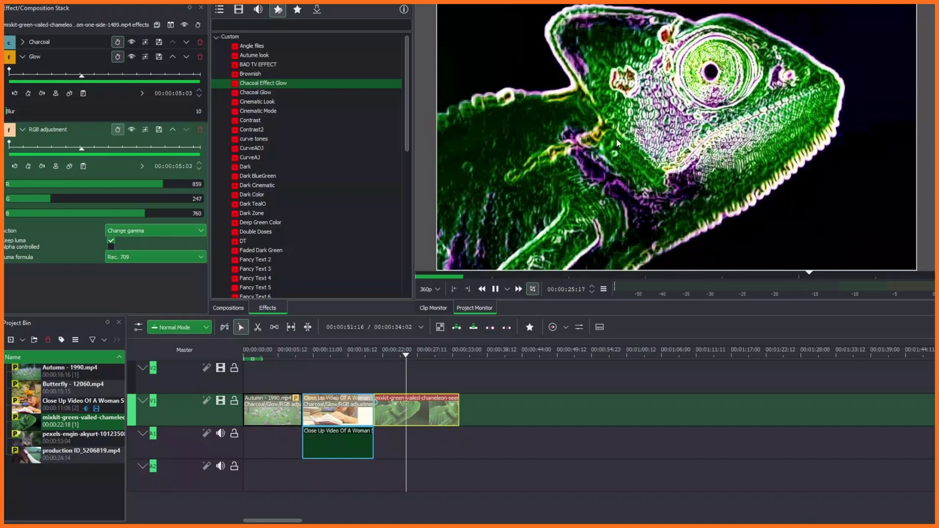
pyautogui.click(709, 141)
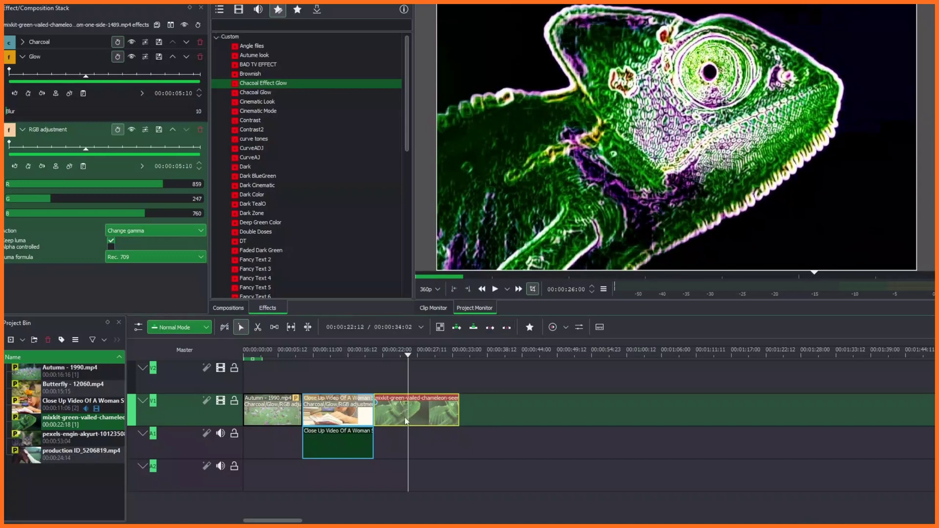